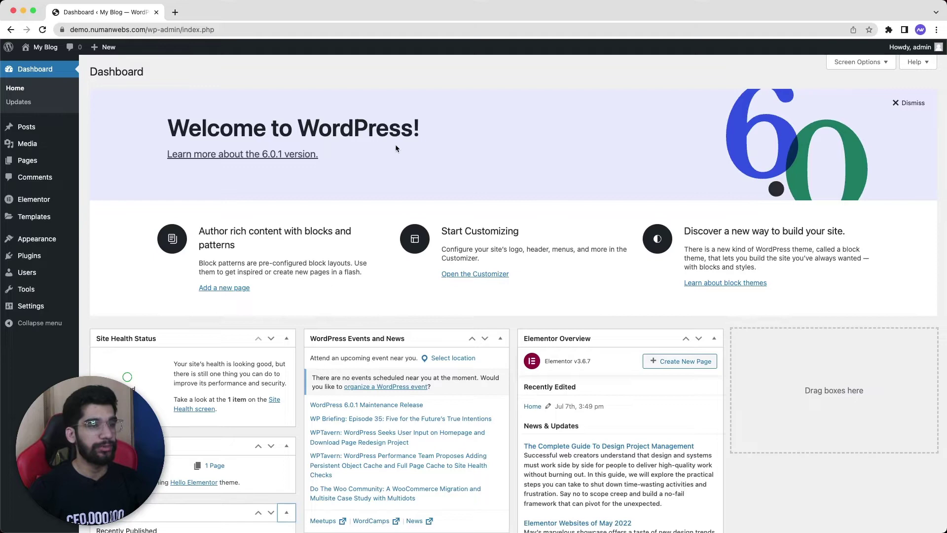
Fold the Activity, At a Glance and Site Health Status boxes closed, then return to the top
scroll(440, 148, down, 3)
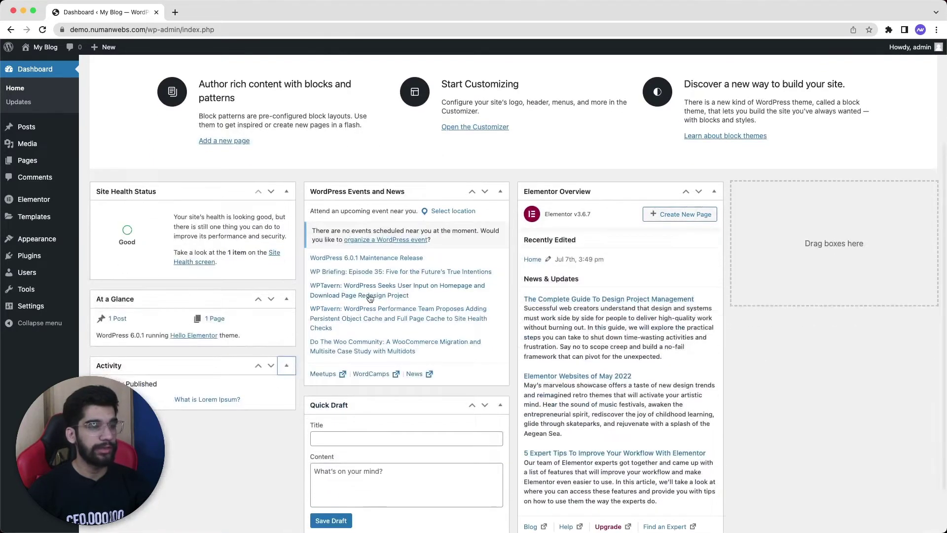
scroll(370, 298, down, 1)
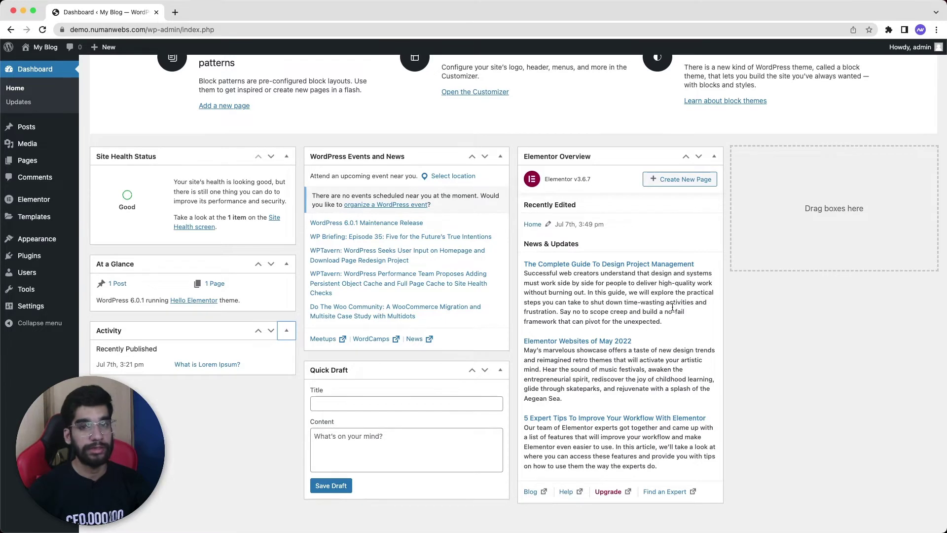
click(289, 331)
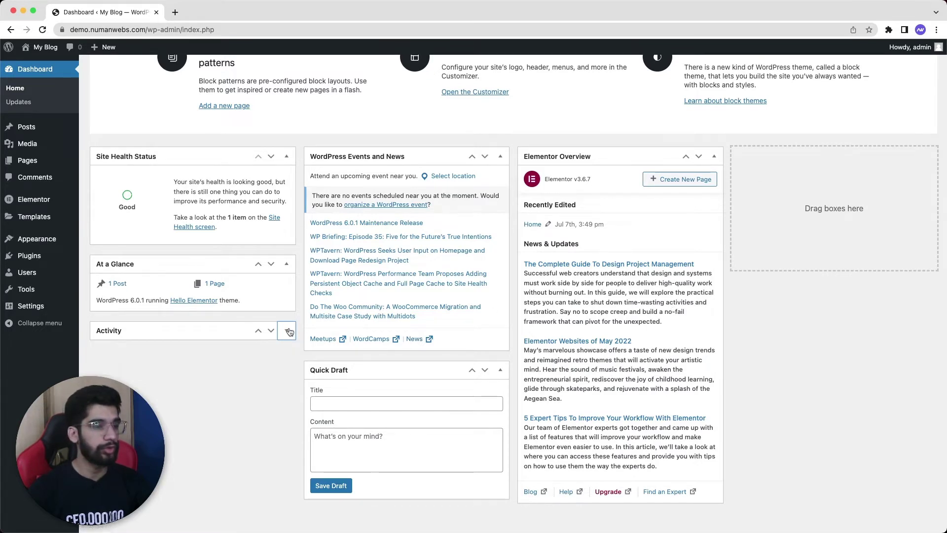
click(288, 265)
click(287, 156)
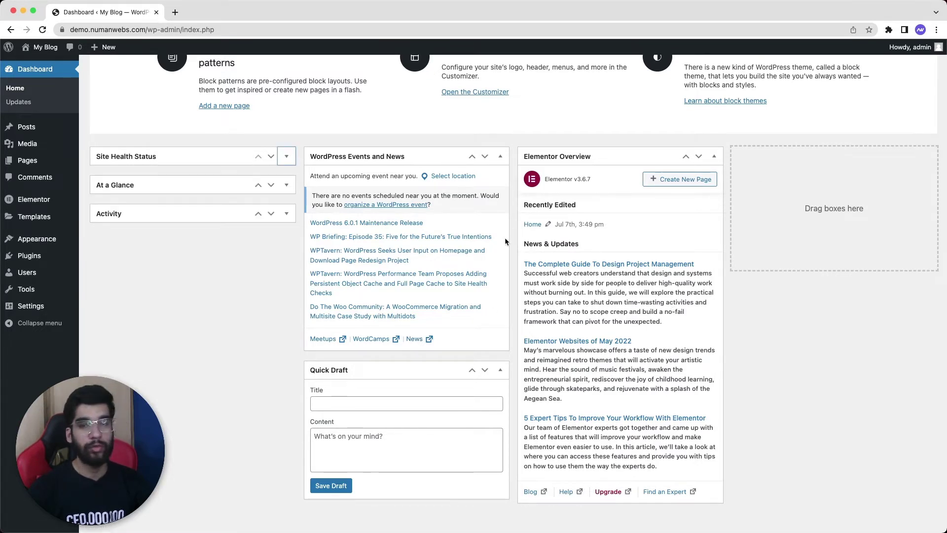
scroll(504, 238, up, 4)
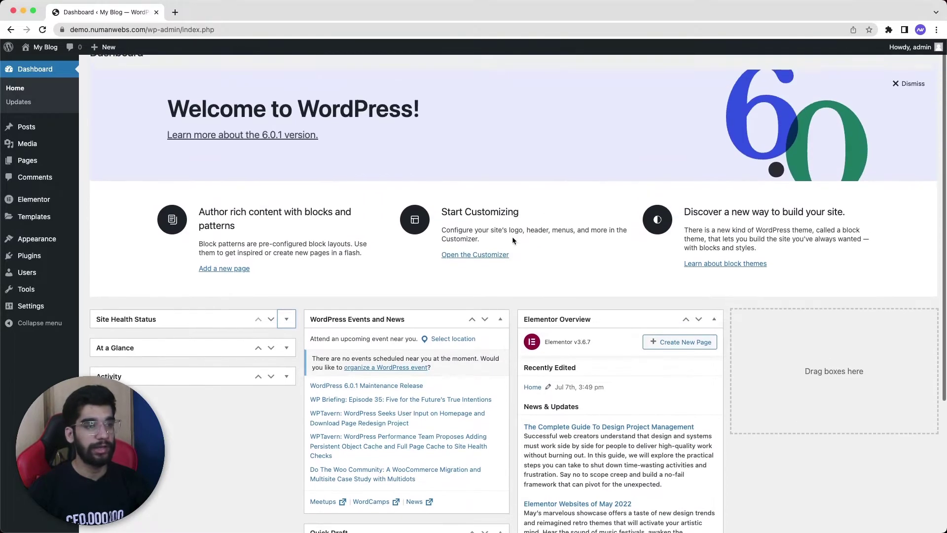
scroll(554, 181, up, 1)
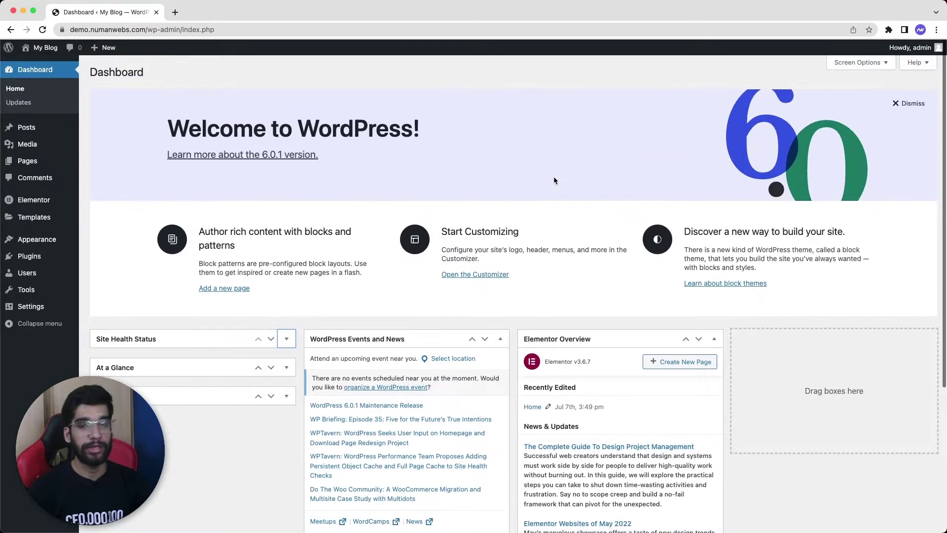
In Screen Options, uncheck Elementor Overview, Site Health Status, At a Glance, Activity, Quick Draft, Events and News, Welcome
click(852, 69)
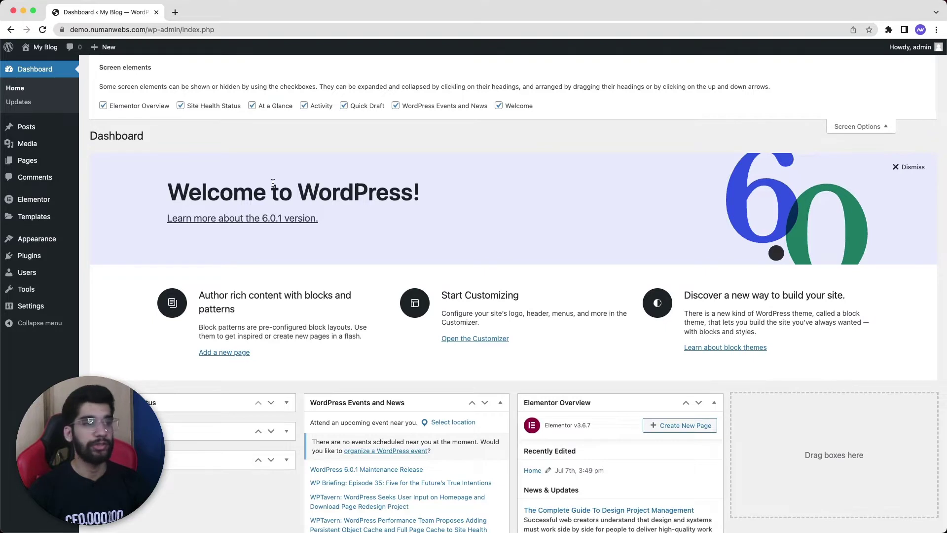
click(144, 108)
click(195, 107)
click(259, 106)
click(305, 107)
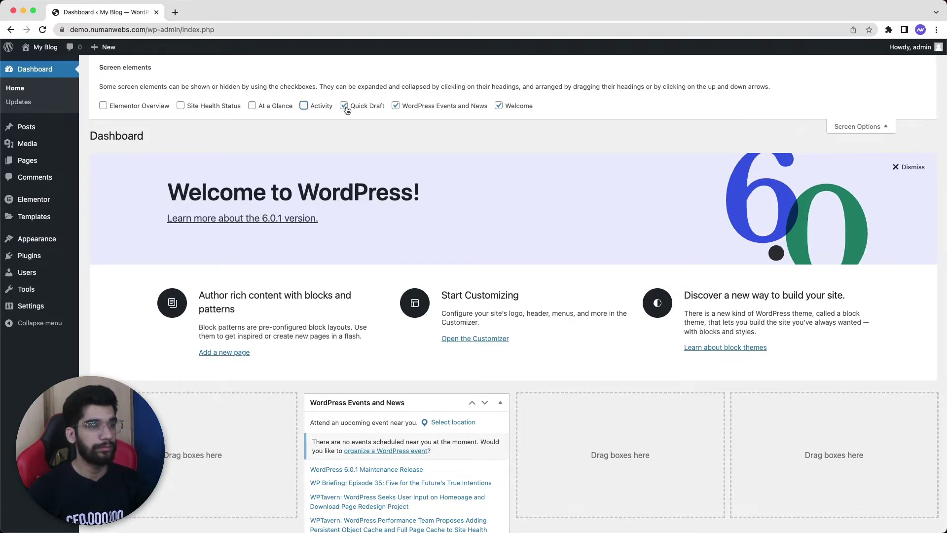
click(347, 107)
click(410, 107)
click(506, 107)
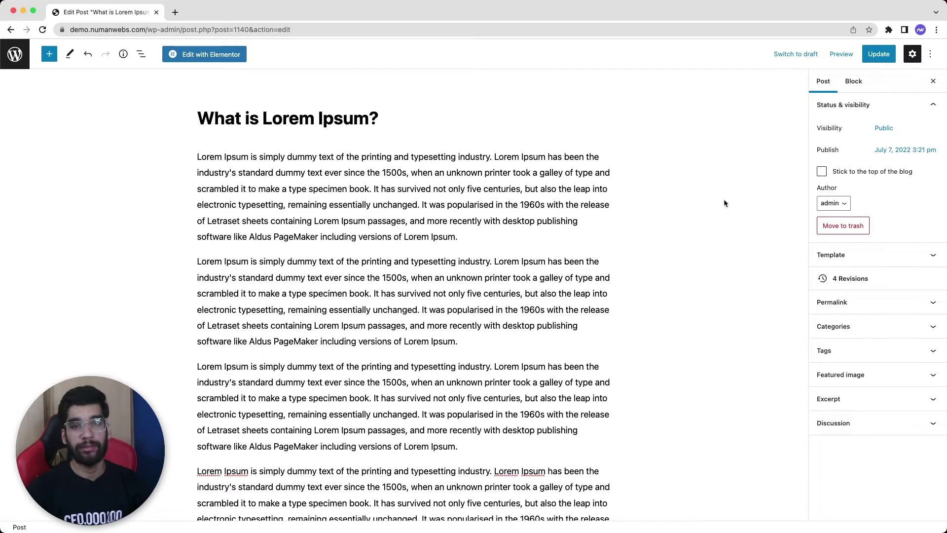
Append an empty Paragraph block after the last paragraph and type / for block commands
scroll(723, 199, down, 10)
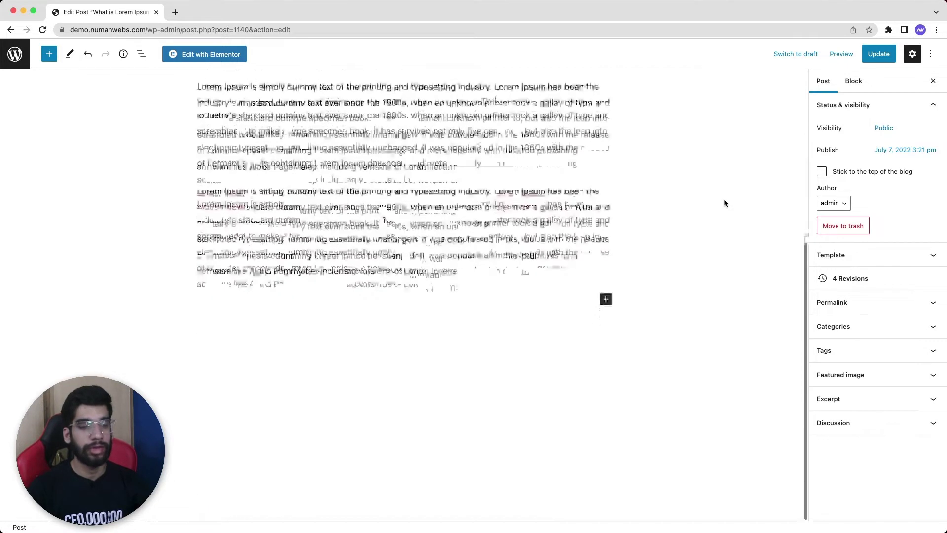
click(606, 300)
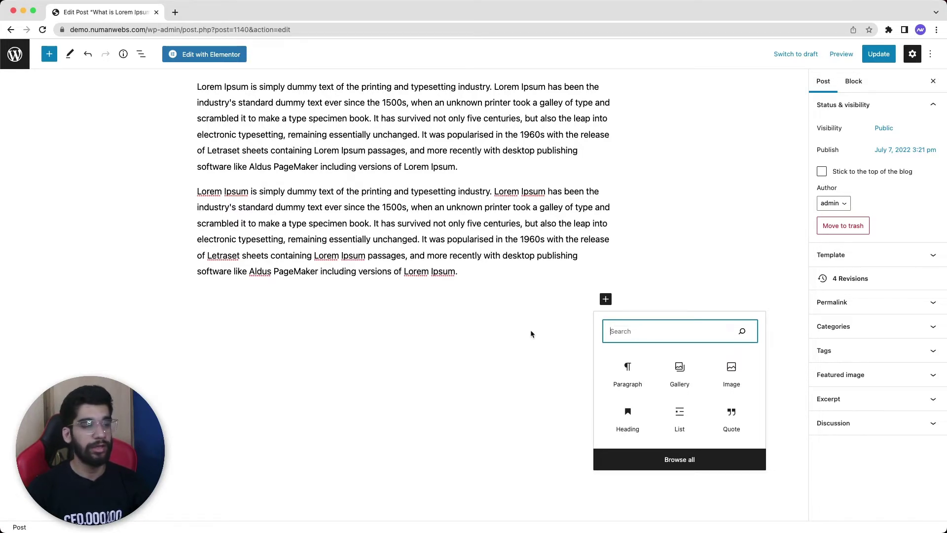
click(374, 298)
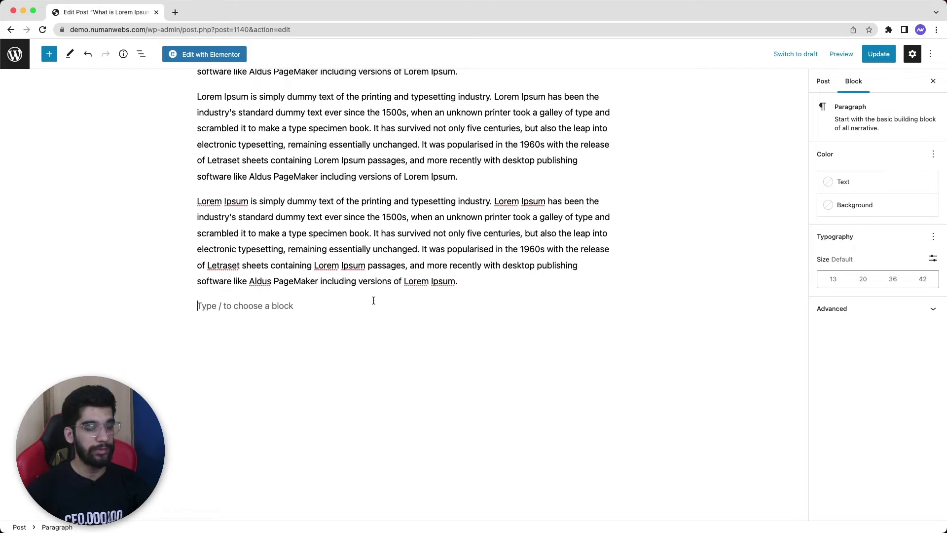
text(/)
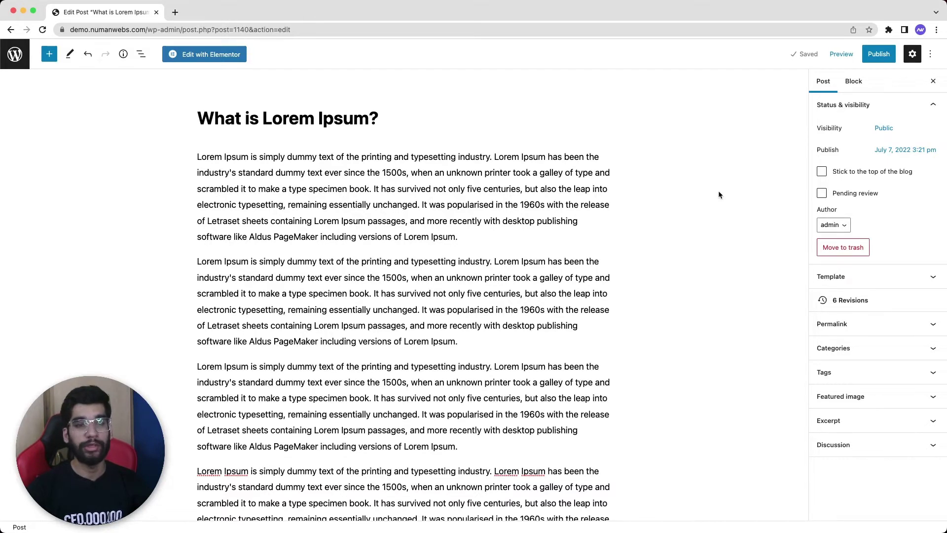
Cancel the pre-publish review and turn off 'Include pre-publish checklist' in the editor Preferences
click(875, 58)
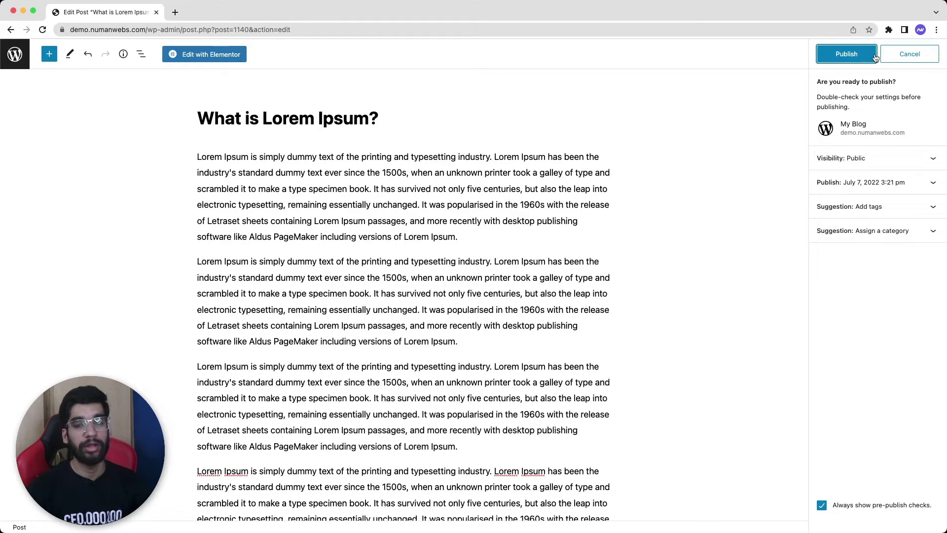
click(911, 54)
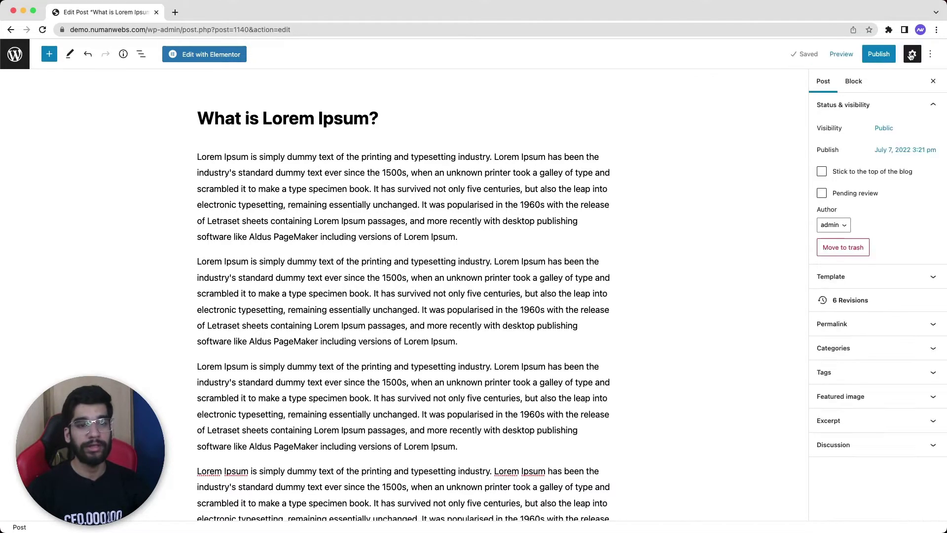
click(935, 55)
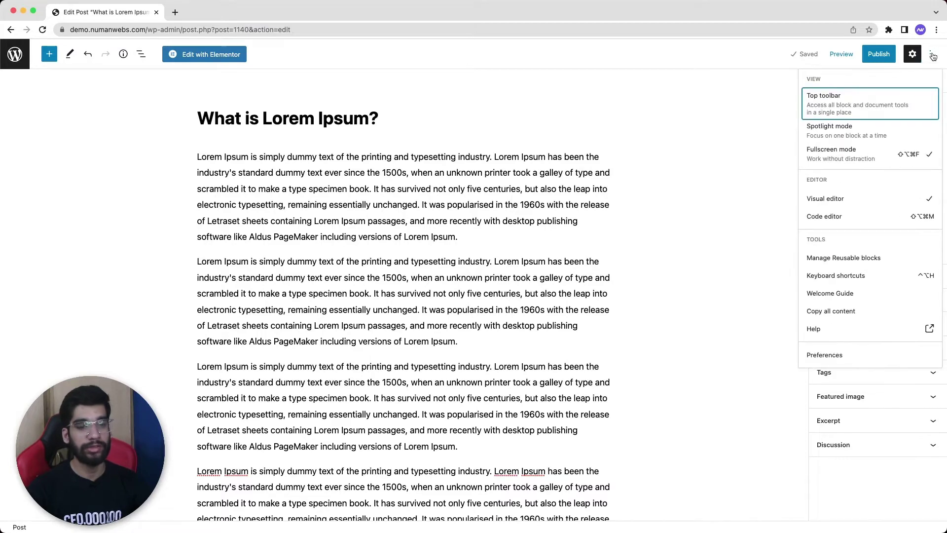
click(824, 355)
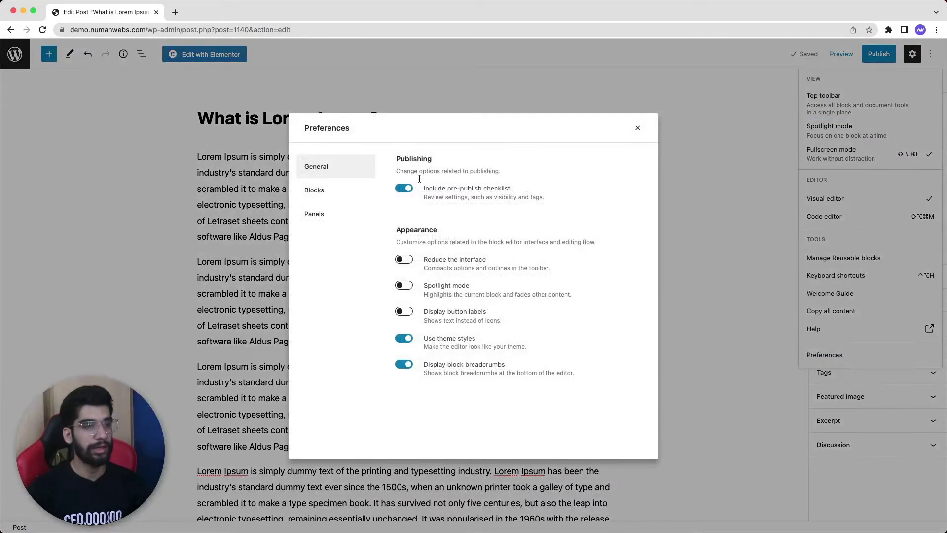
click(403, 191)
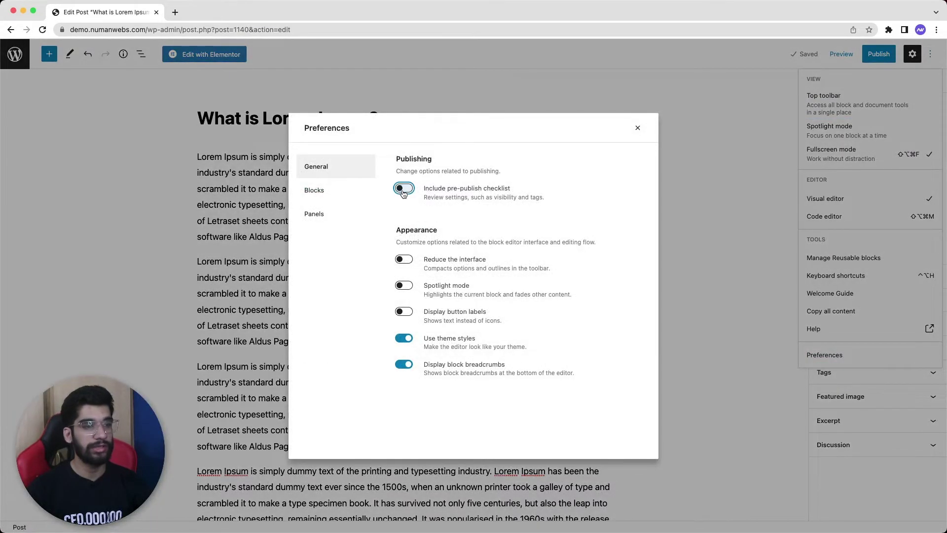
click(637, 130)
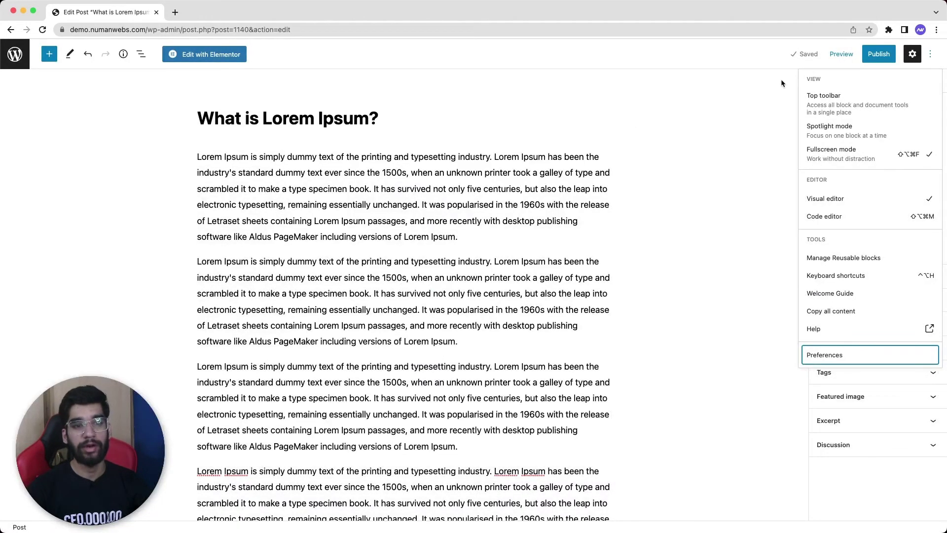
Publish the post, then bulk-select media from the black umbrella photo through the last item
click(878, 55)
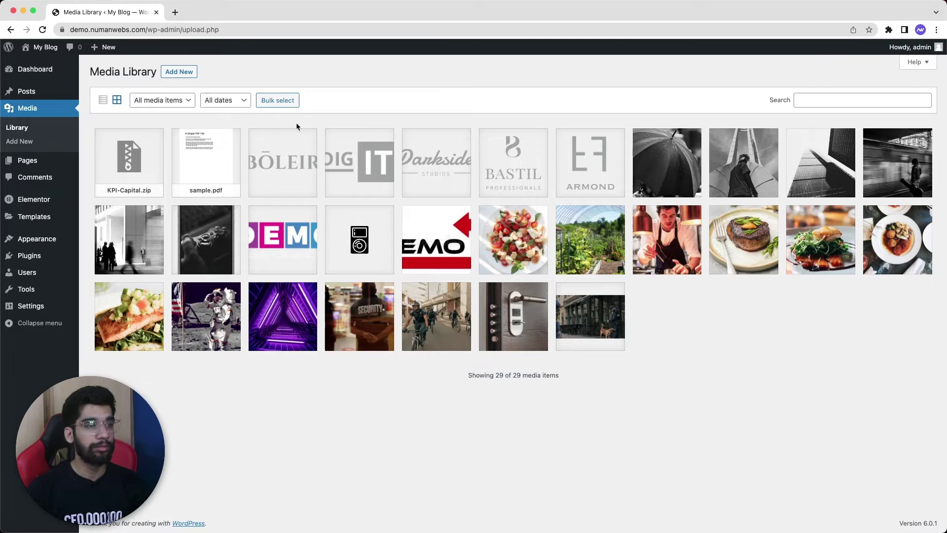
click(277, 100)
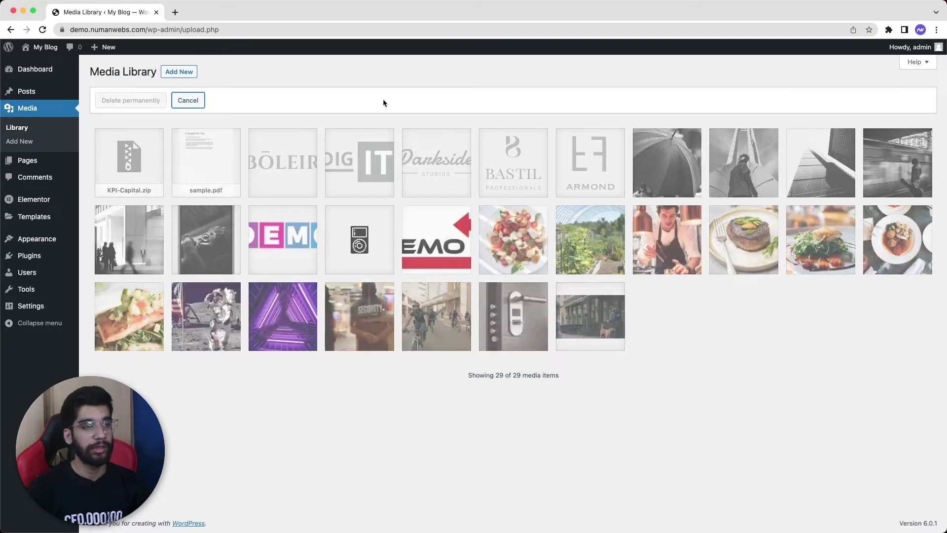
click(674, 157)
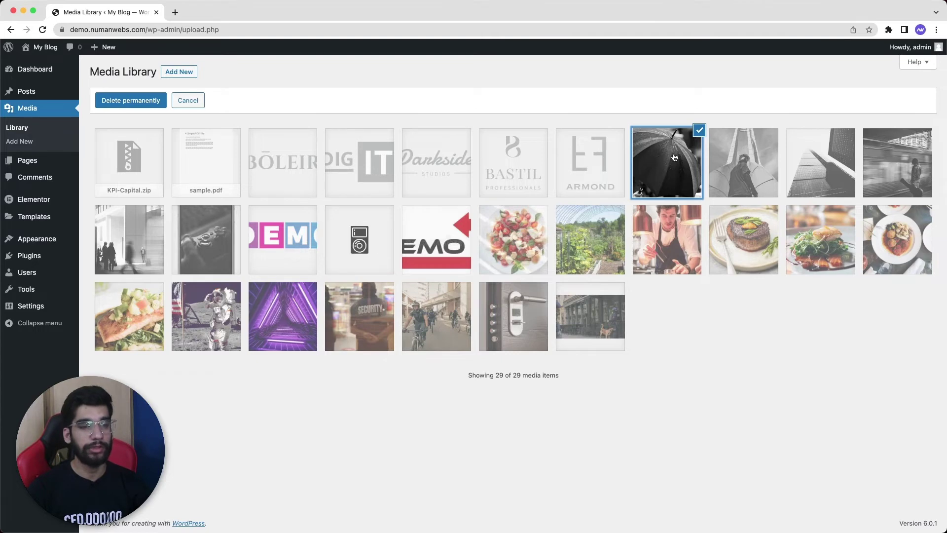
shift+click(590, 337)
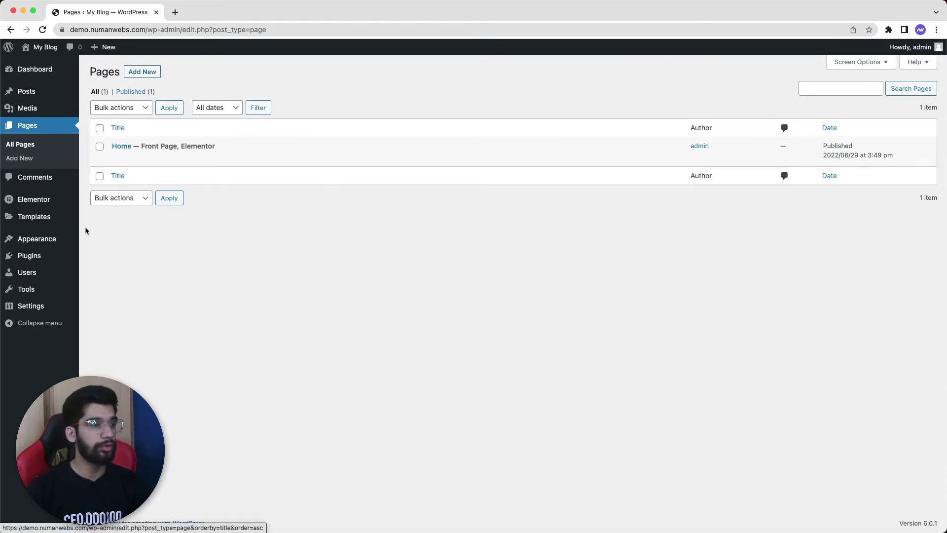
Open the Primary menu for editing in the Customizer's Menus panel
mouse_move(59, 238)
click(100, 268)
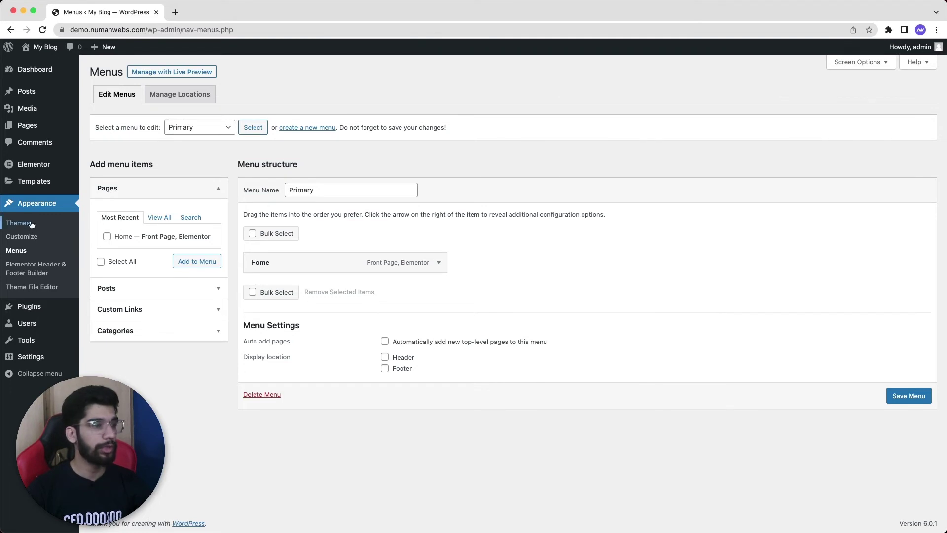
click(30, 237)
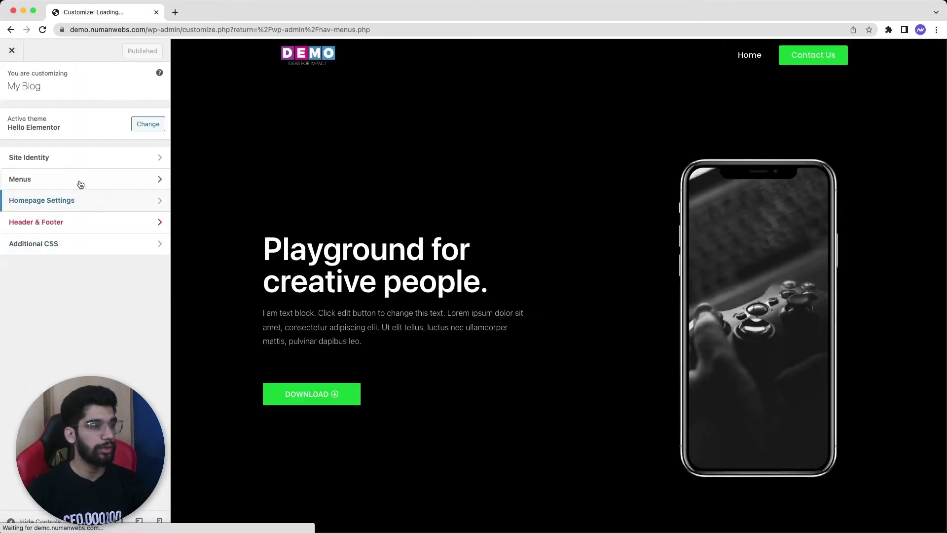
click(80, 184)
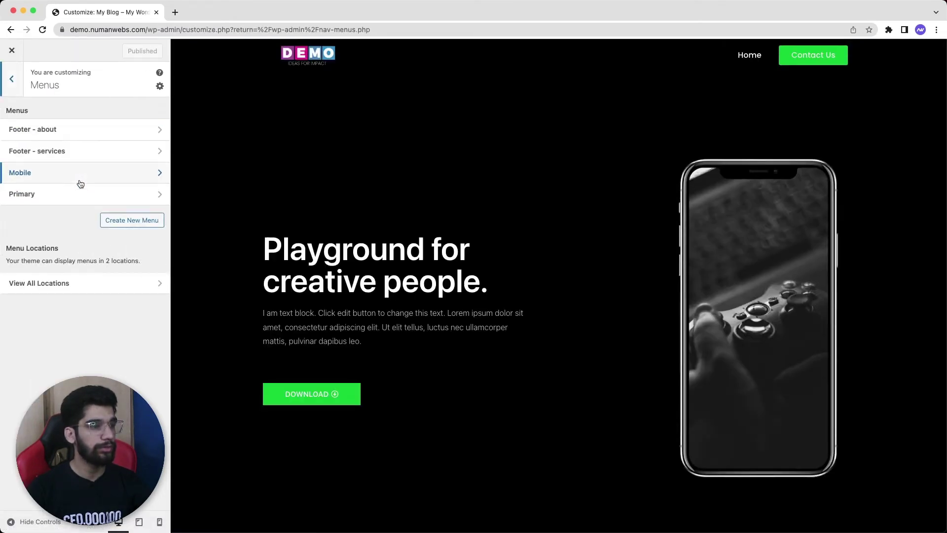
click(108, 197)
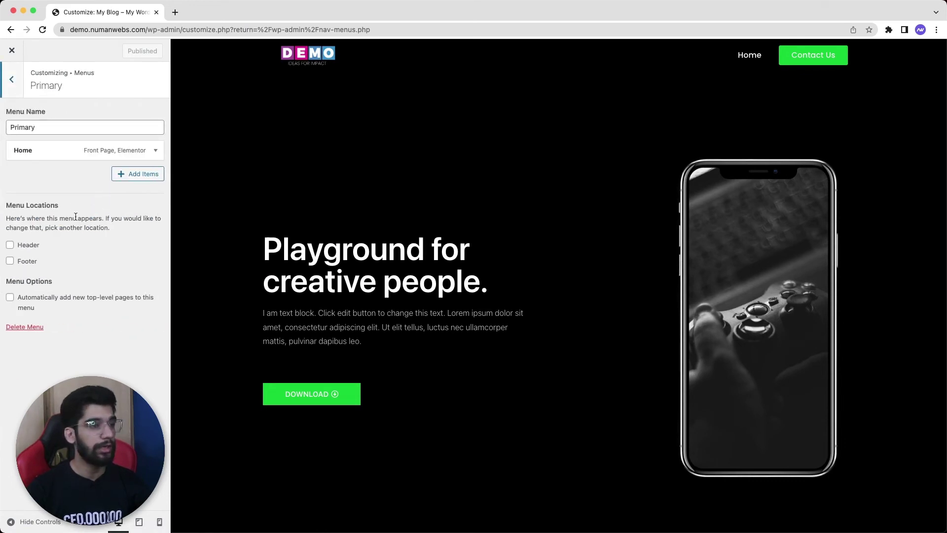
Create new pages 'About me' and 'Contact me' and add them to the Primary menu
click(128, 181)
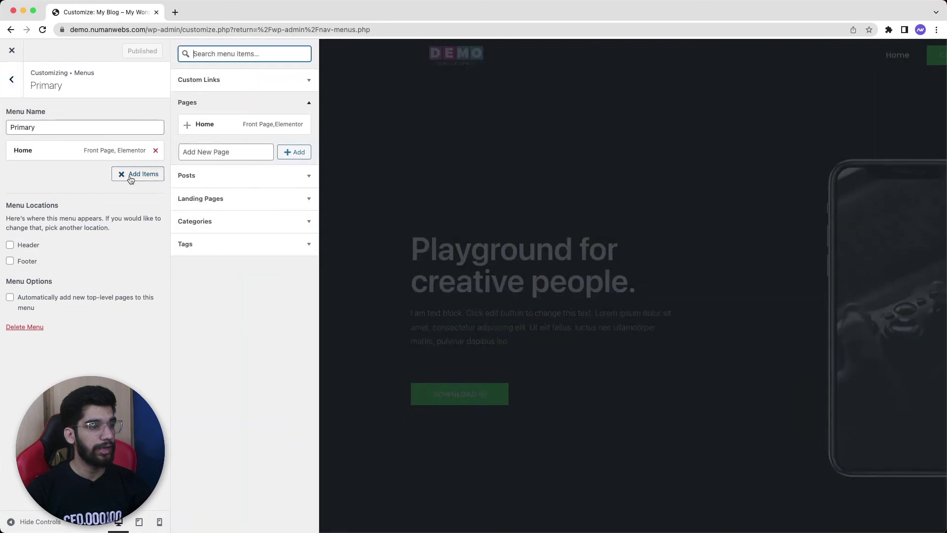
click(212, 150)
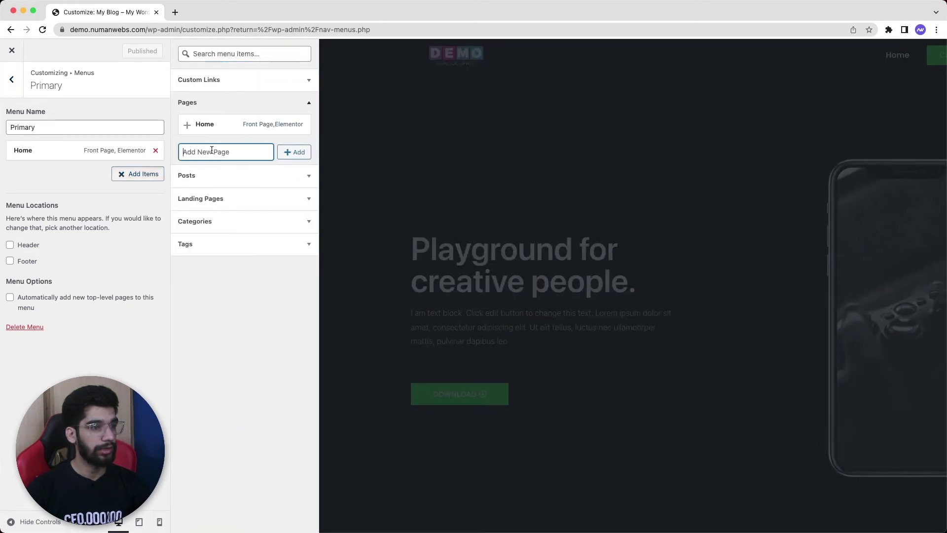
text(About)
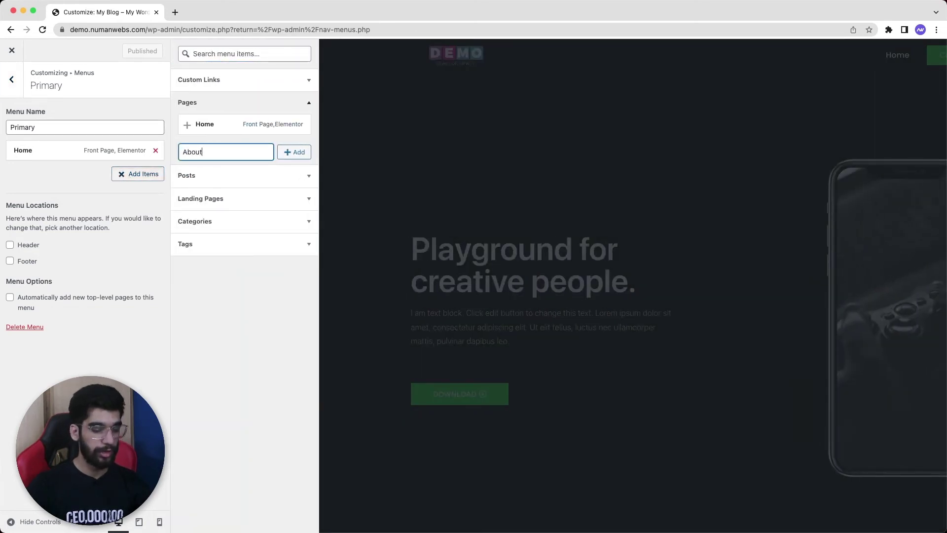
text( me)
click(294, 152)
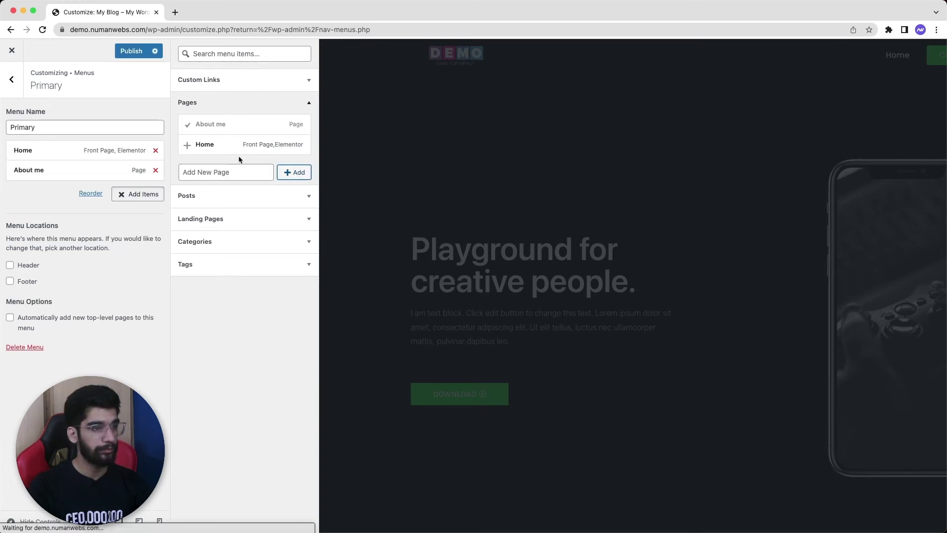
text(Conta)
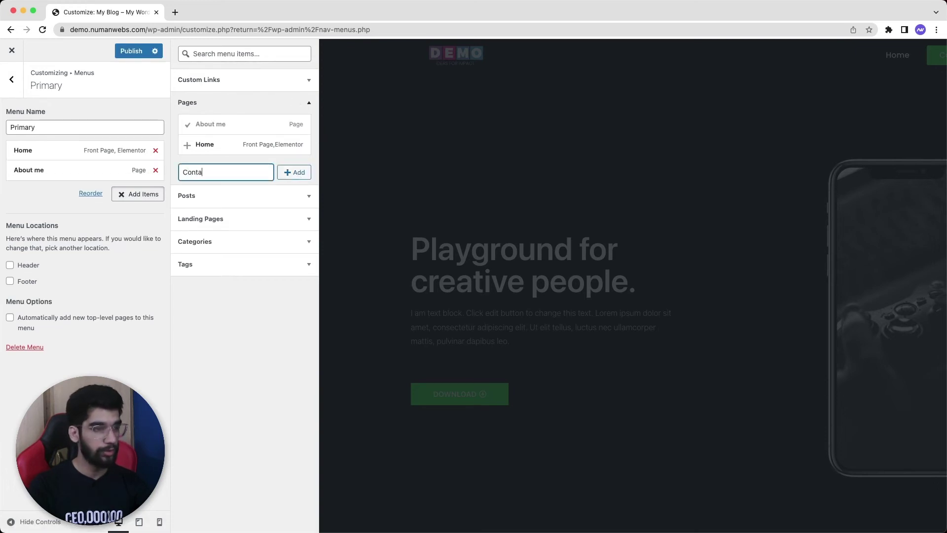
text(ct me)
click(294, 172)
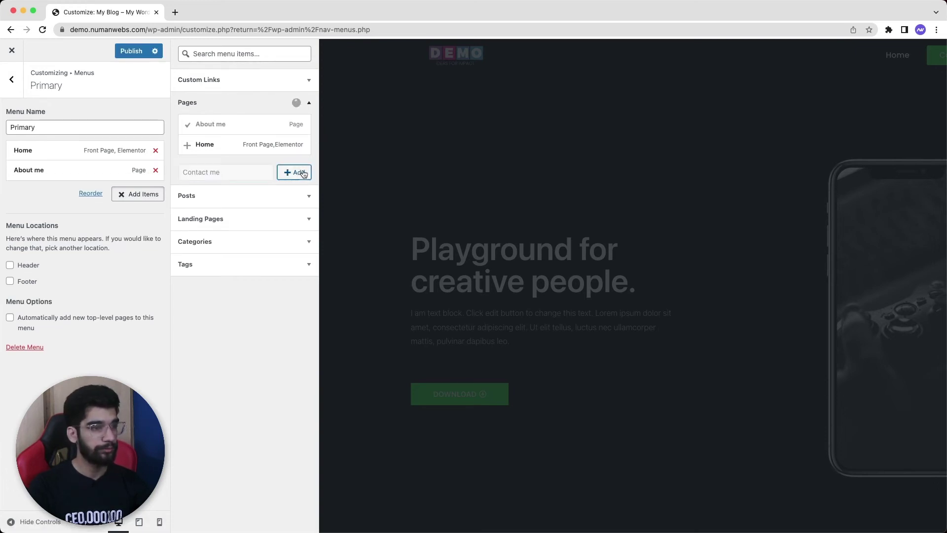
Publish the menu and load the site's base address in a new tab to check it
click(134, 51)
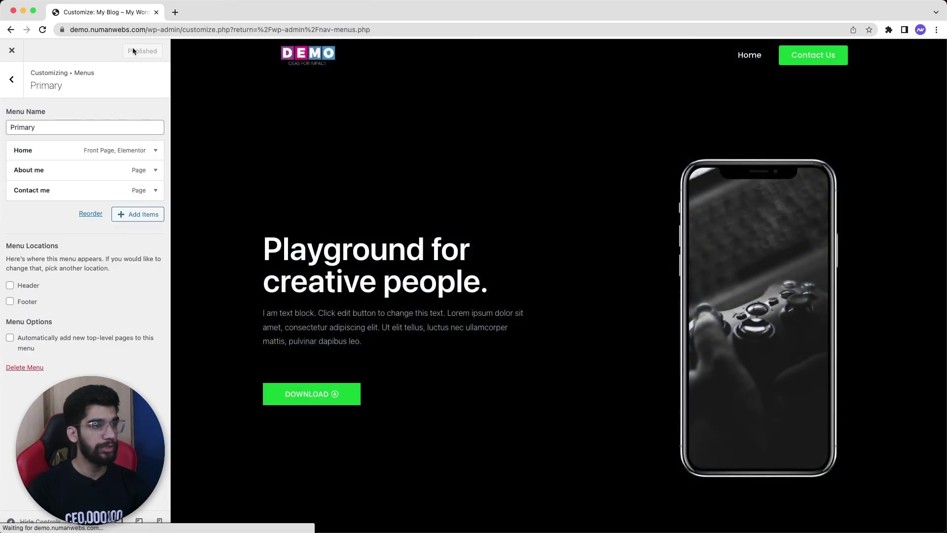
drag(145, 29, 2, 34)
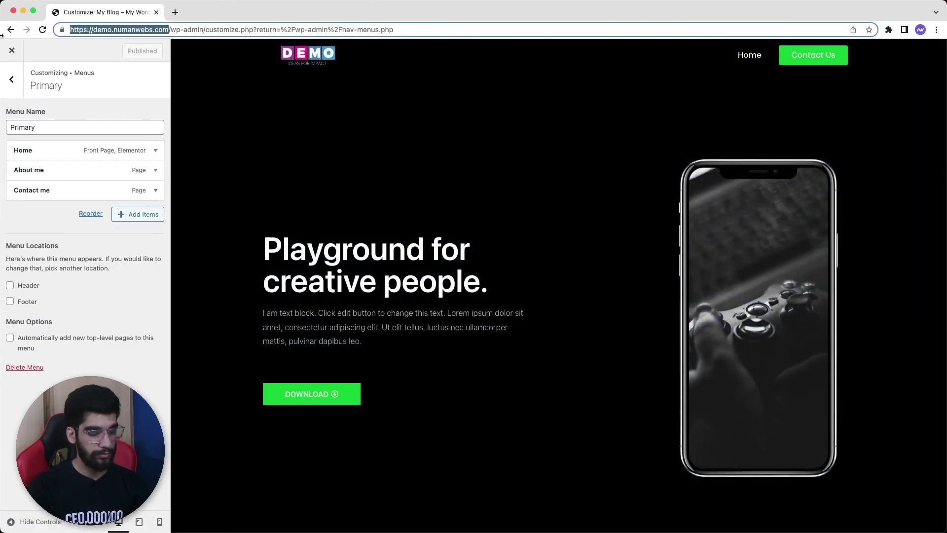
key(cmd+c)
click(176, 11)
key(cmd+v)
key(Return)
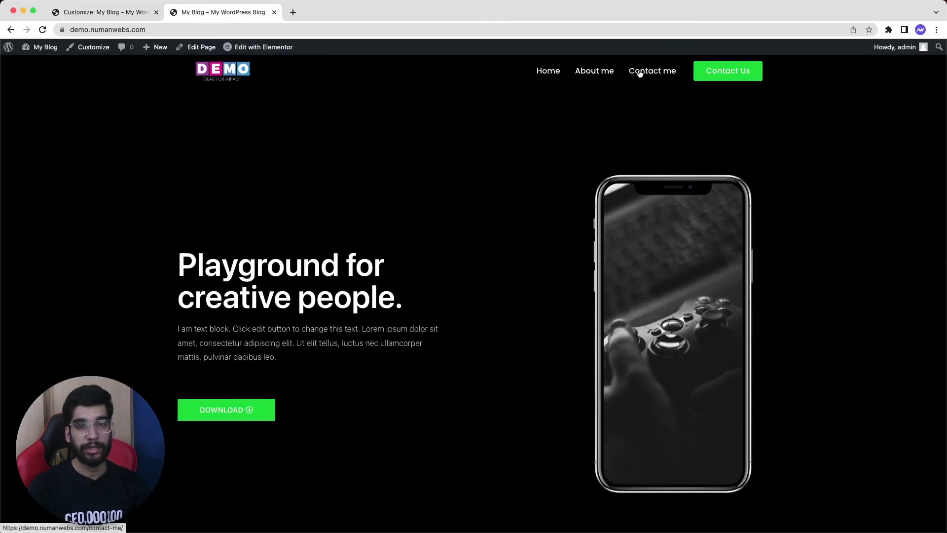
Close the Customizer and open the Pages list showing About me and Contact me
click(104, 12)
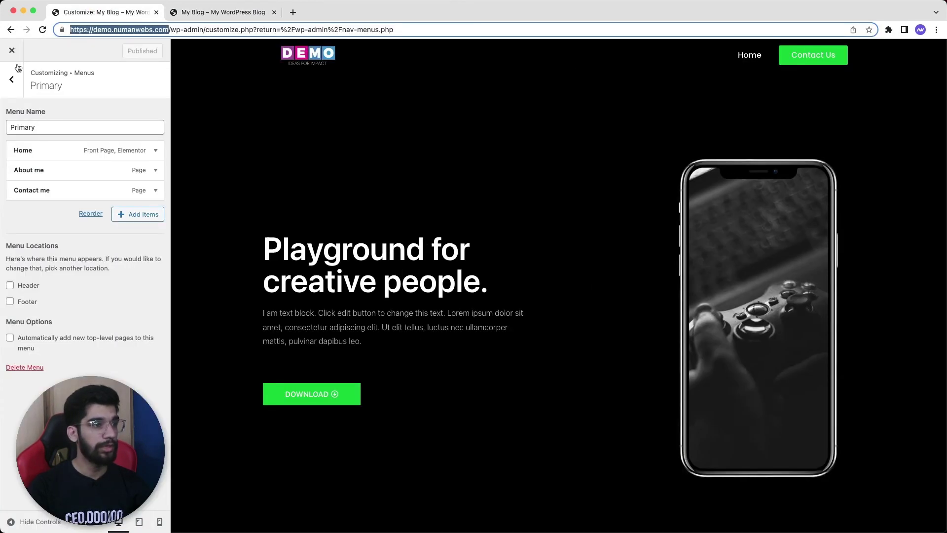
click(12, 50)
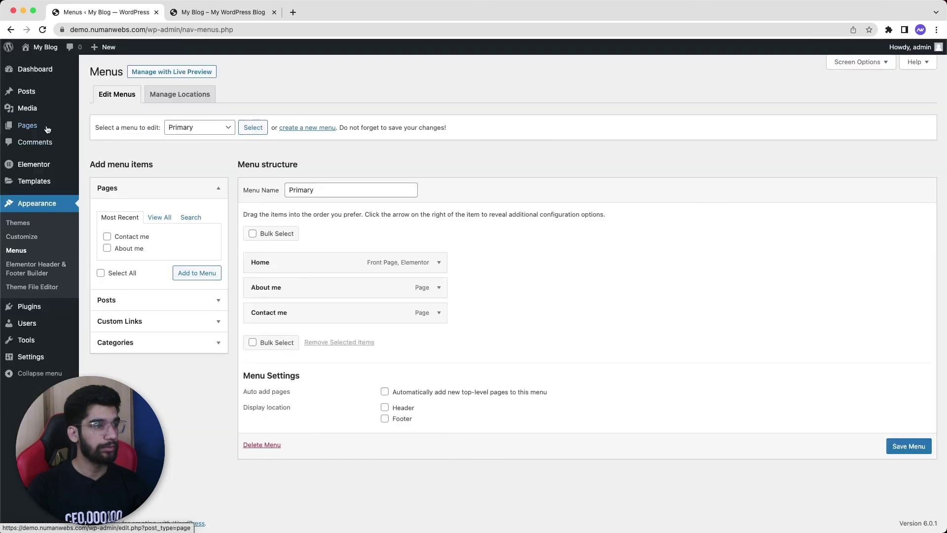
click(47, 127)
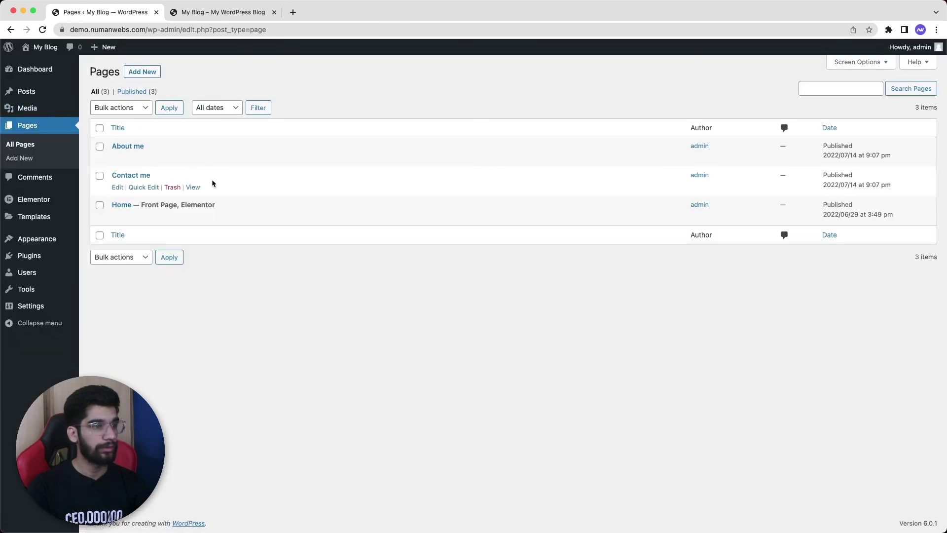